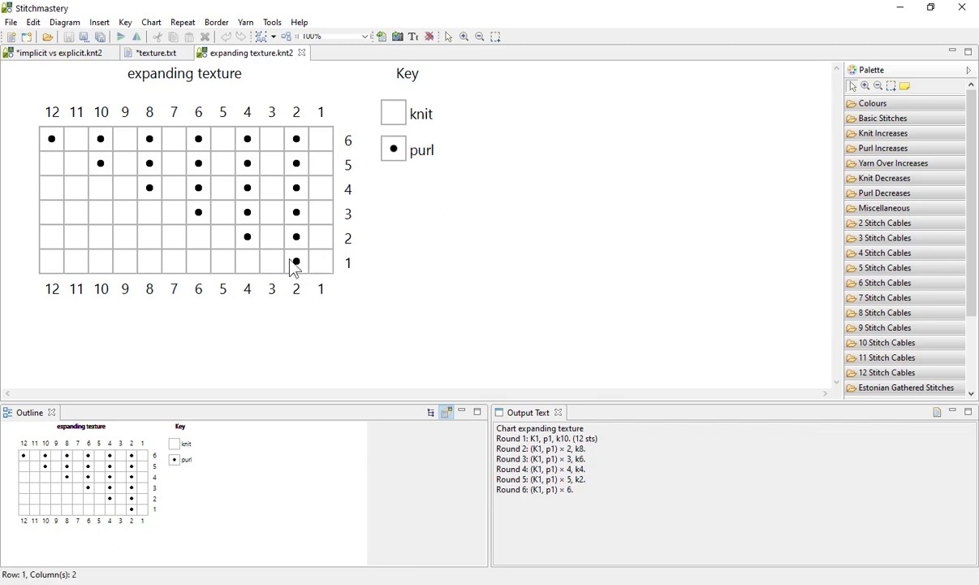
Step: Show the 'implicit vs explicit' file with its implicit- and explicit-repeat charts for Rounds 1–5
click(198, 187)
click(61, 55)
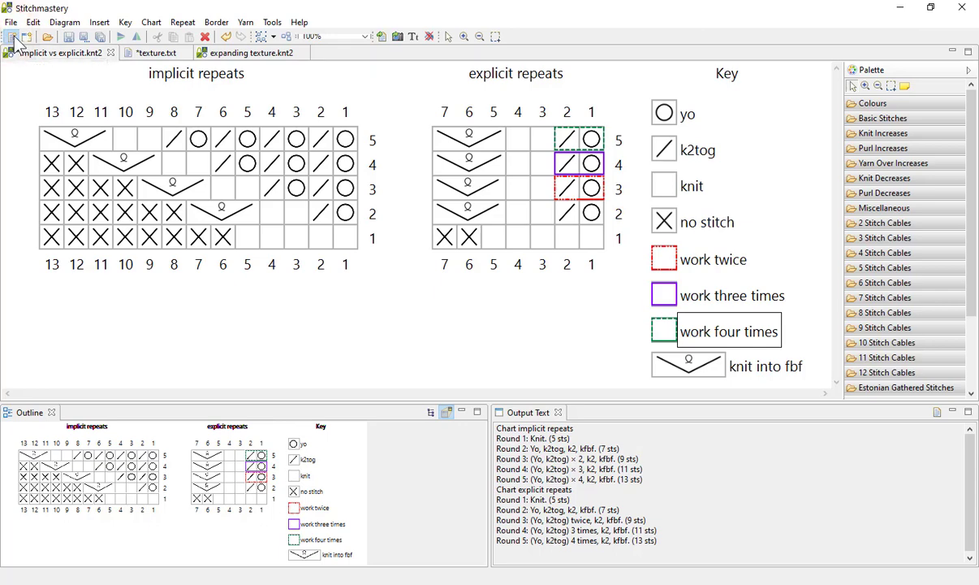
Step: Create a written-instructions file with file name and chart title both 'circle bracket example'
click(15, 38)
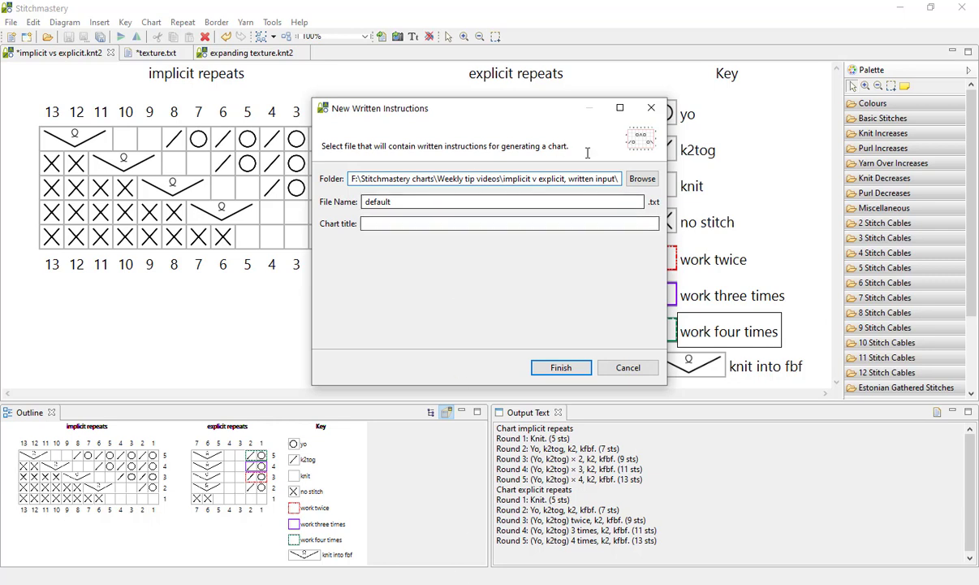
double_click(385, 201)
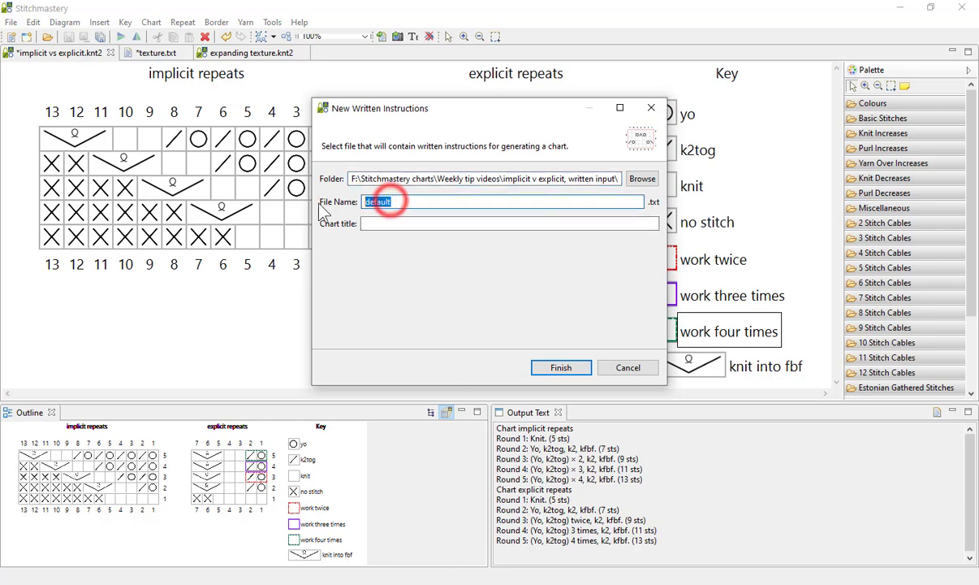
text(circle brack)
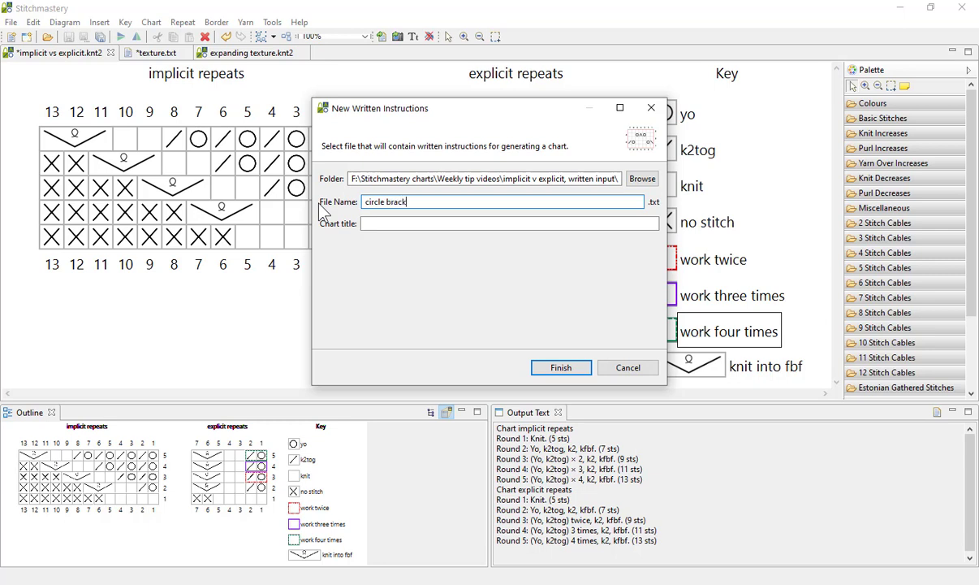
text(example)
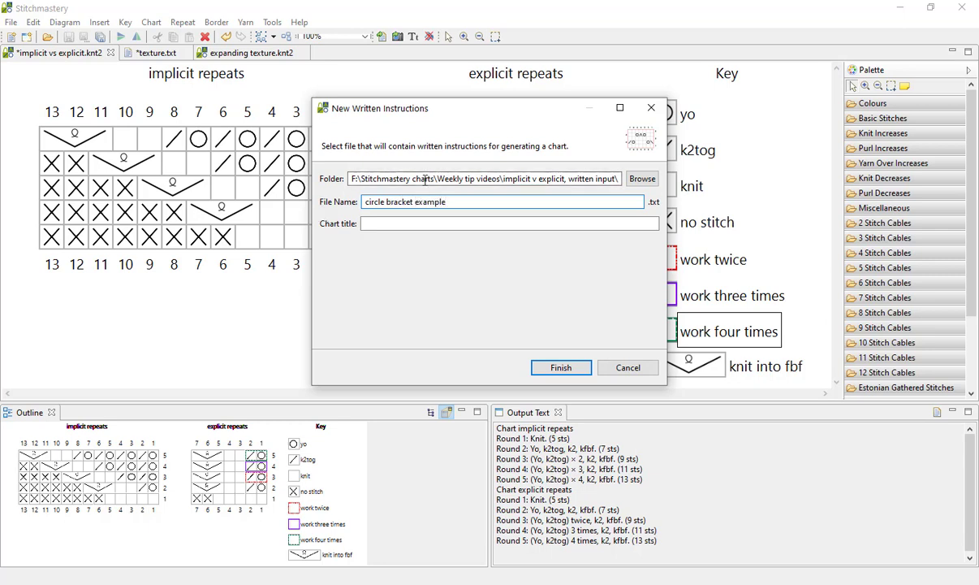
drag(452, 201, 363, 203)
key(ctrl+c)
click(376, 224)
key(ctrl+v)
click(561, 368)
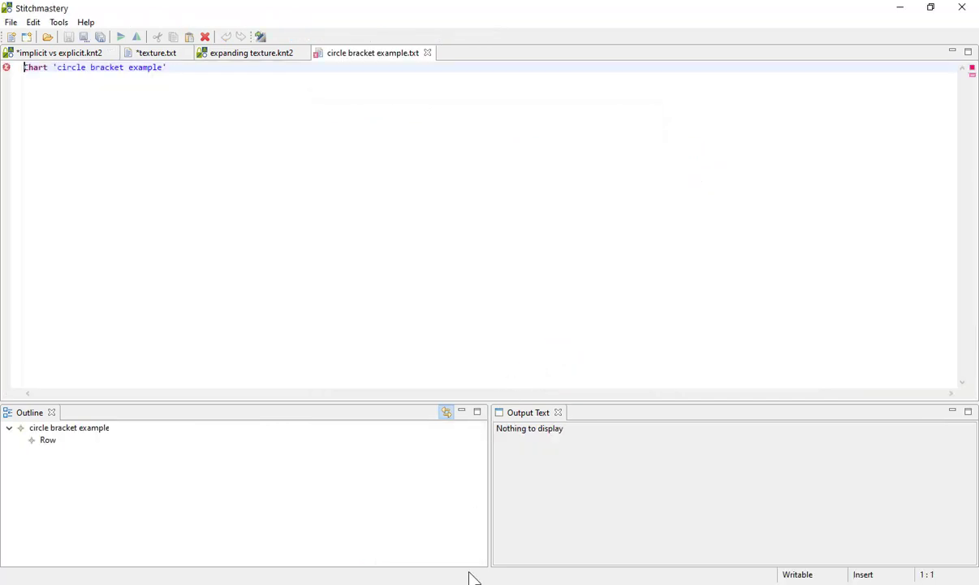
Step: Paste Notepad's round-bracket Rounds 1–5, with (yo, k2tog) x 2, x 3, x 4 repeats, into the file
click(466, 579)
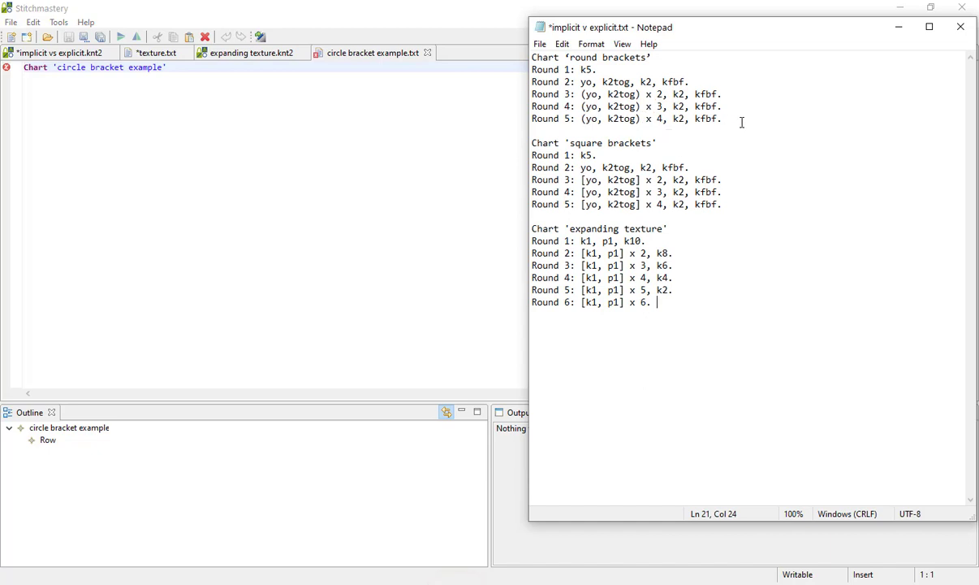
drag(741, 121, 526, 72)
key(ctrl+c)
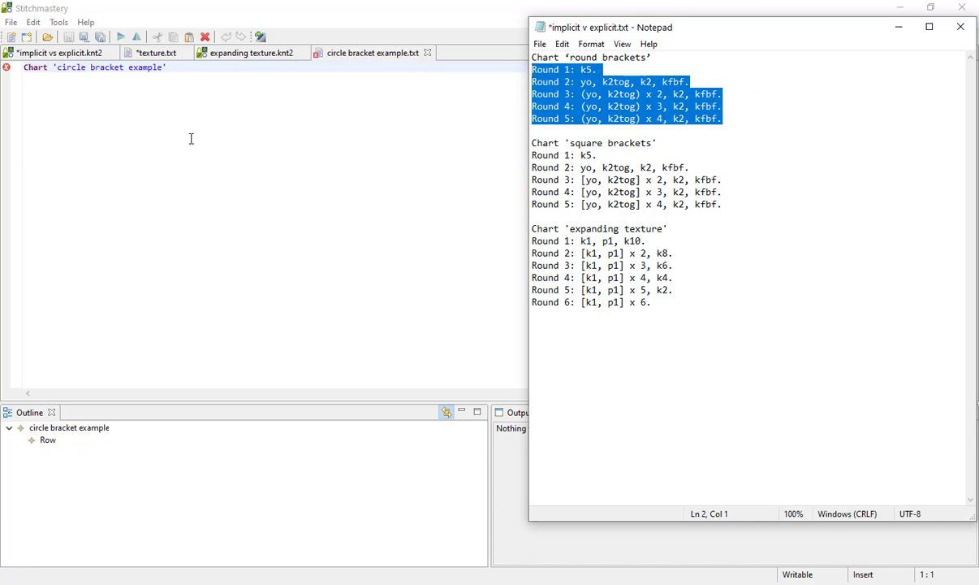
click(143, 125)
key(ctrl+v)
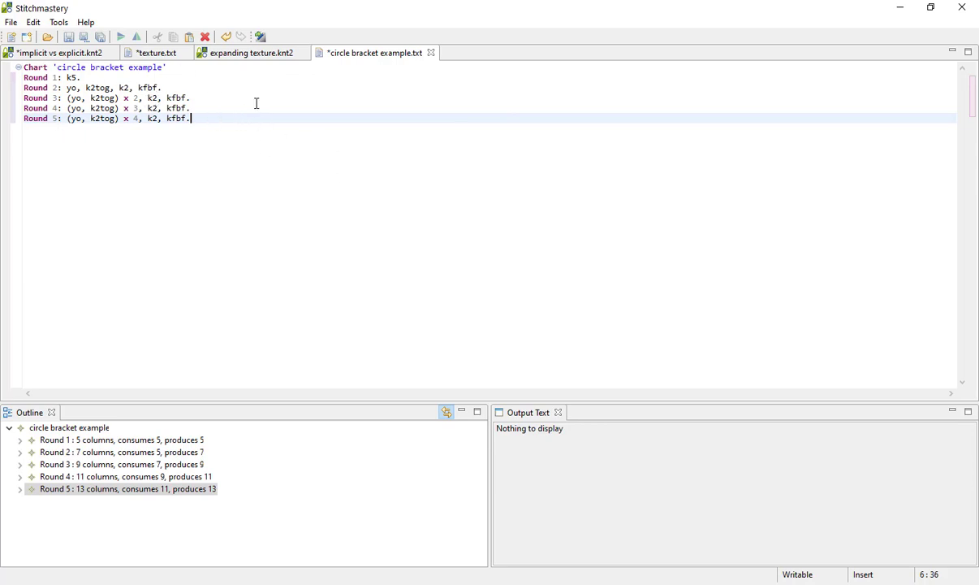
Step: Generate a chart diagram from these instructions, saved as 'round bracket example'
click(260, 36)
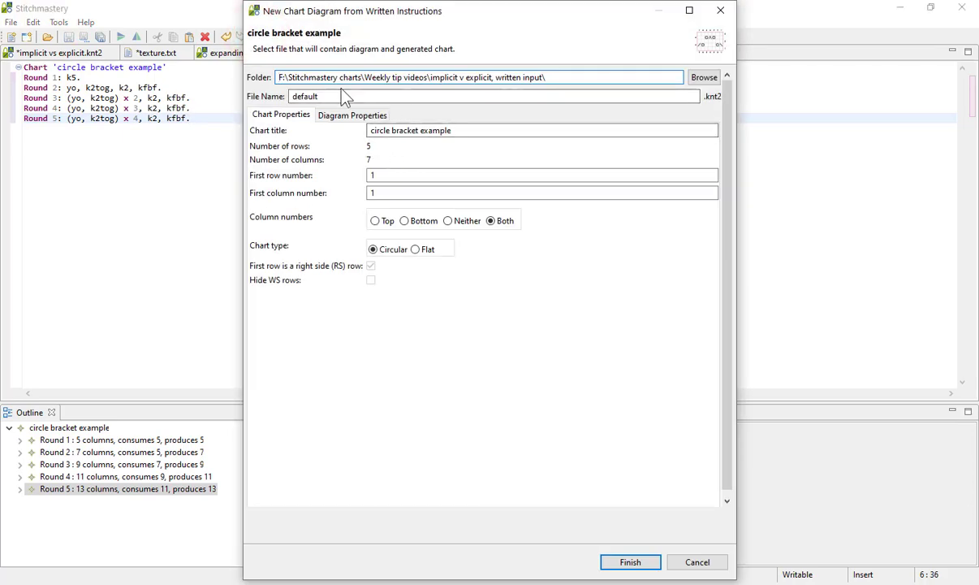
click(322, 82)
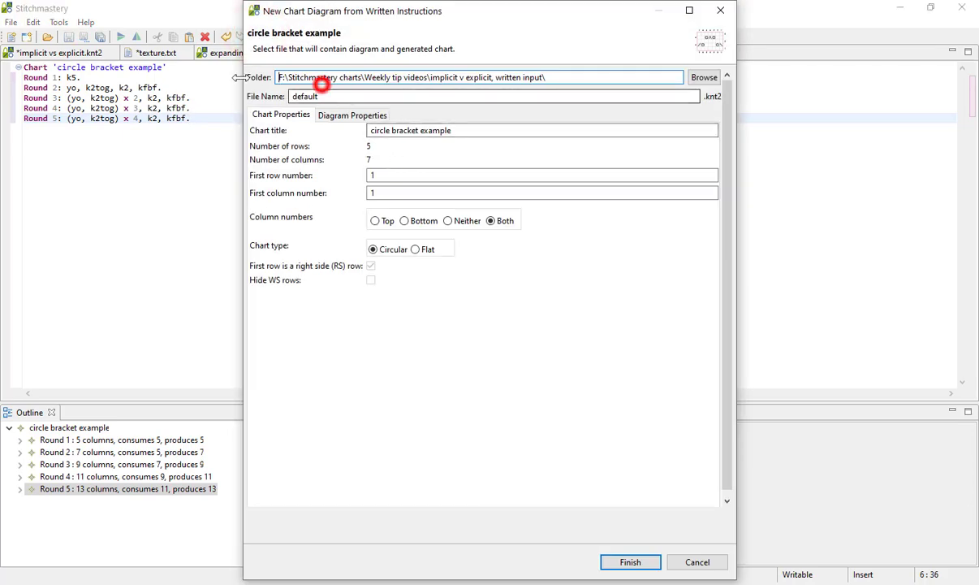
double_click(333, 96)
text(round brack)
key(BackSpace)
key(BackSpace)
text(cket)
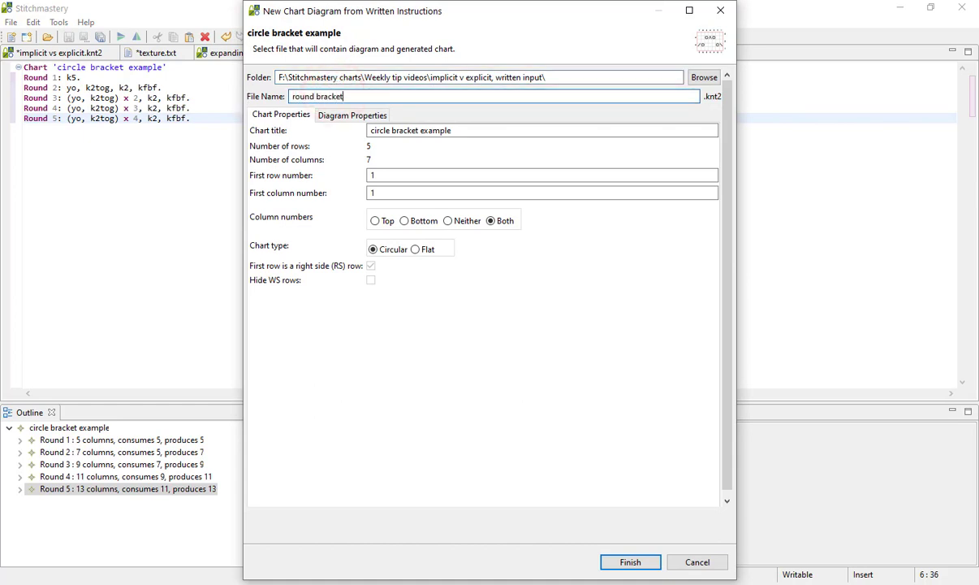
text( example)
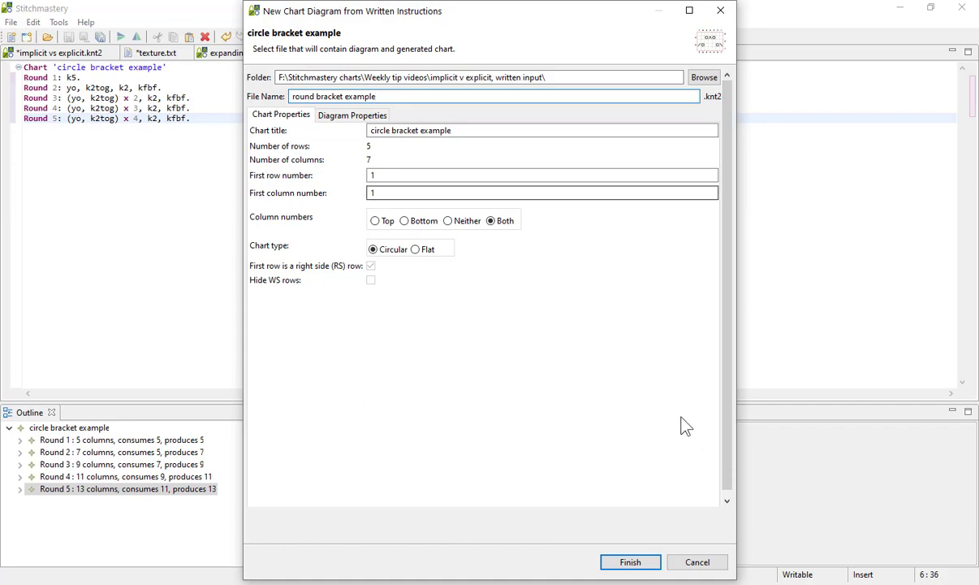
click(634, 560)
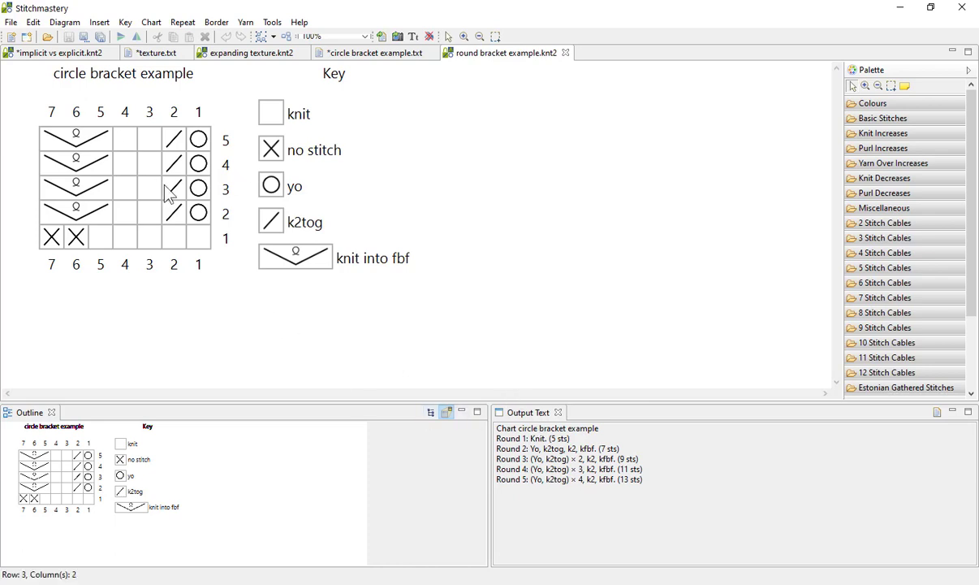
Step: Create a written-instructions file with file name and chart title 'square brackets'
click(10, 37)
double_click(440, 199)
text(square brac)
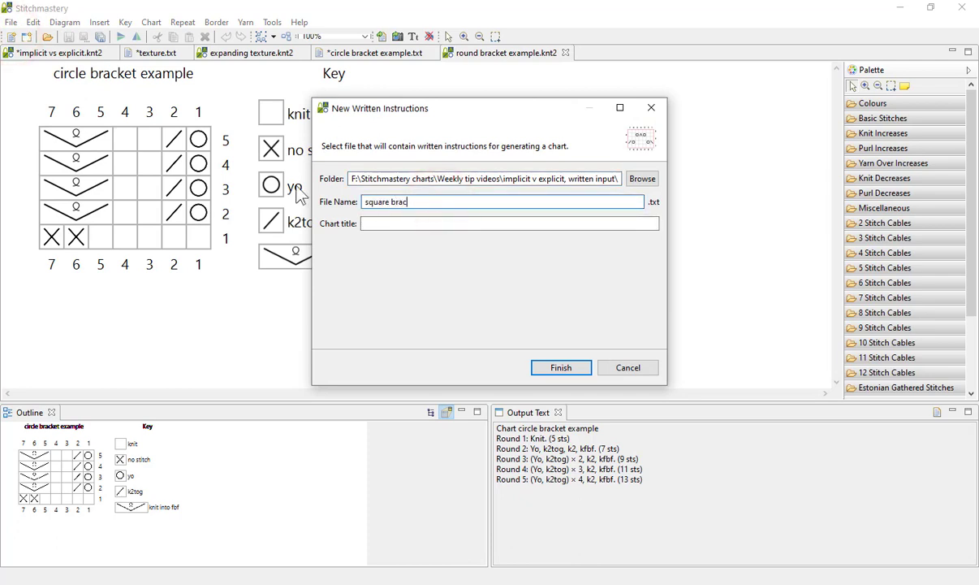
text(kets)
key(Tab)
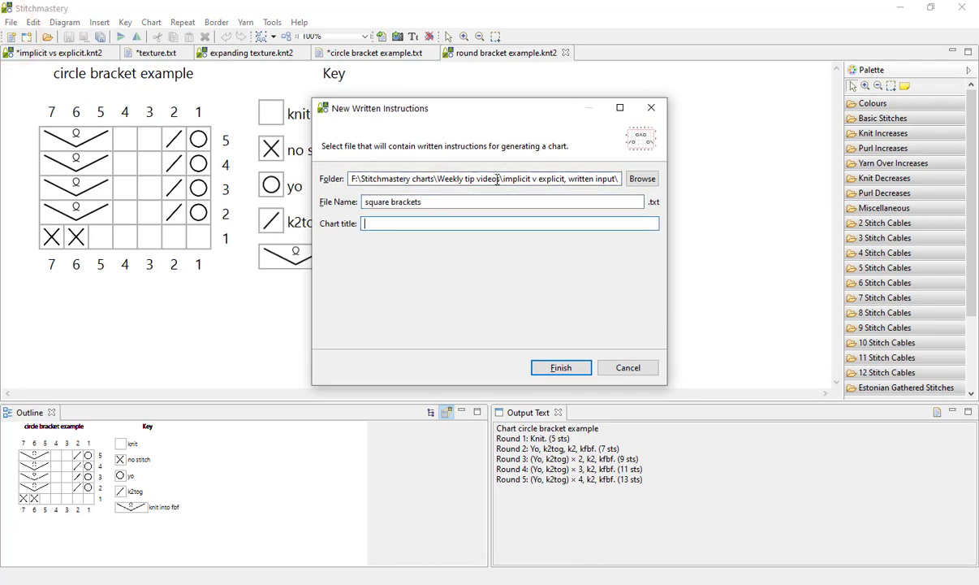
double_click(448, 201)
key(ctrl+c)
click(391, 225)
key(ctrl+v)
click(544, 365)
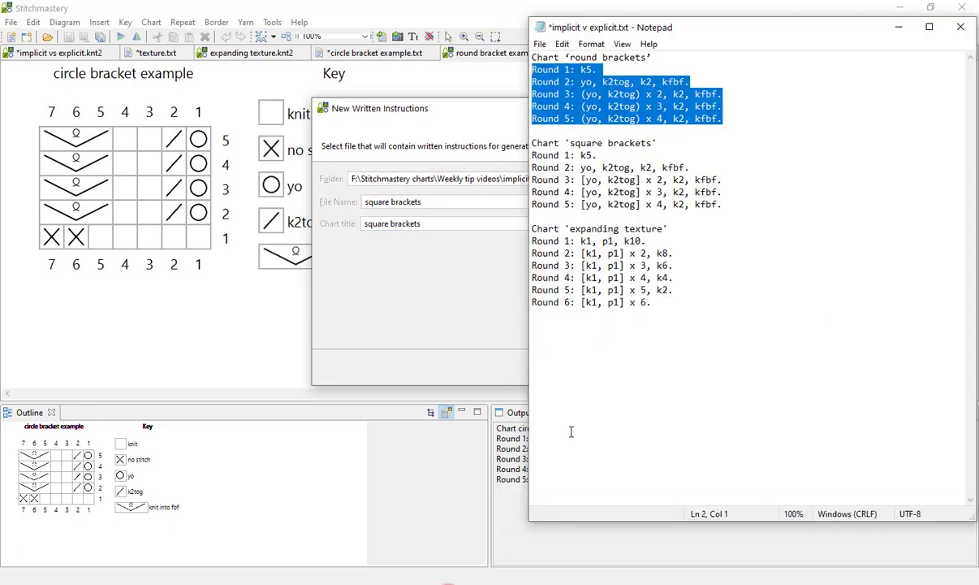
Step: Copy the square-bracket Rounds 1–5 from Notepad into the square brackets file
click(683, 153)
click(721, 204)
key(shift+Up)
key(shift+Up)
key(shift+Up)
key(shift+Home)
click(200, 151)
text(Round 1: k5. Round 2: yo, k2tog, k2, kfbf. Round 3: [yo, k2tog] x 2, k2, kfbf. Round 4: [yo, k2tog] x 3, k2, kfbf. Round 5: [yo, k2tog] x 4, k2, kfbf.)
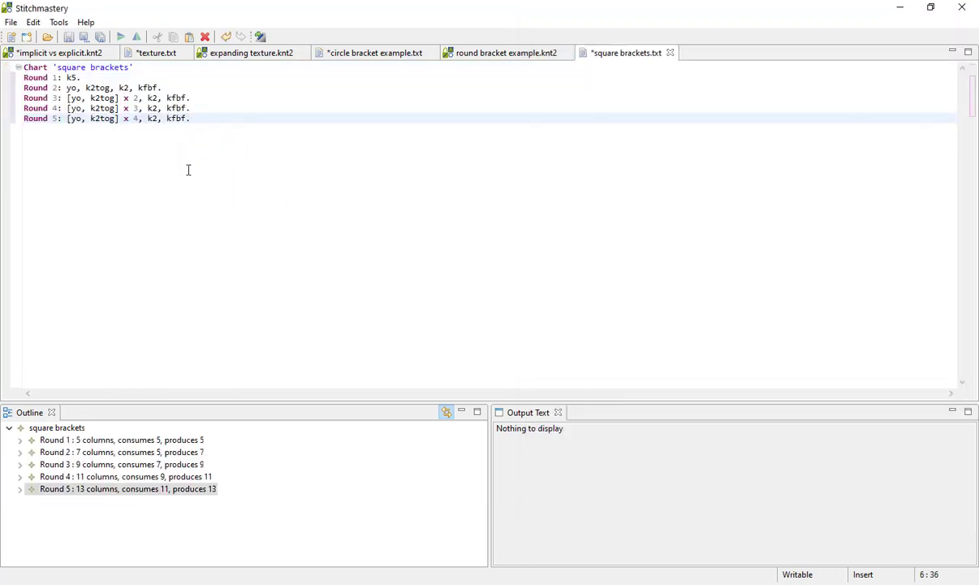
Step: Generate a chart diagram from the square-bracket instructions, saved as 'square brackets'
click(263, 35)
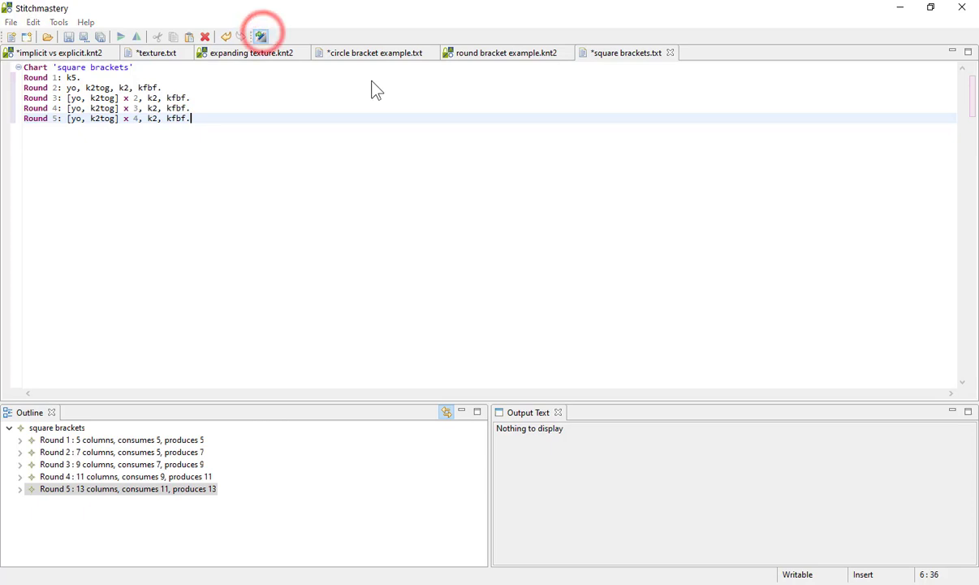
double_click(336, 96)
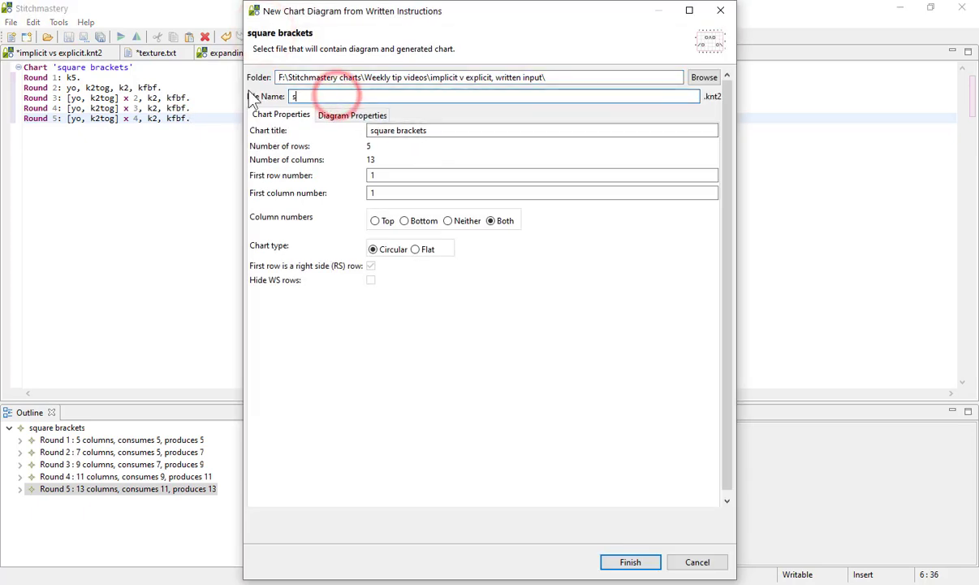
text(square brackets)
click(641, 565)
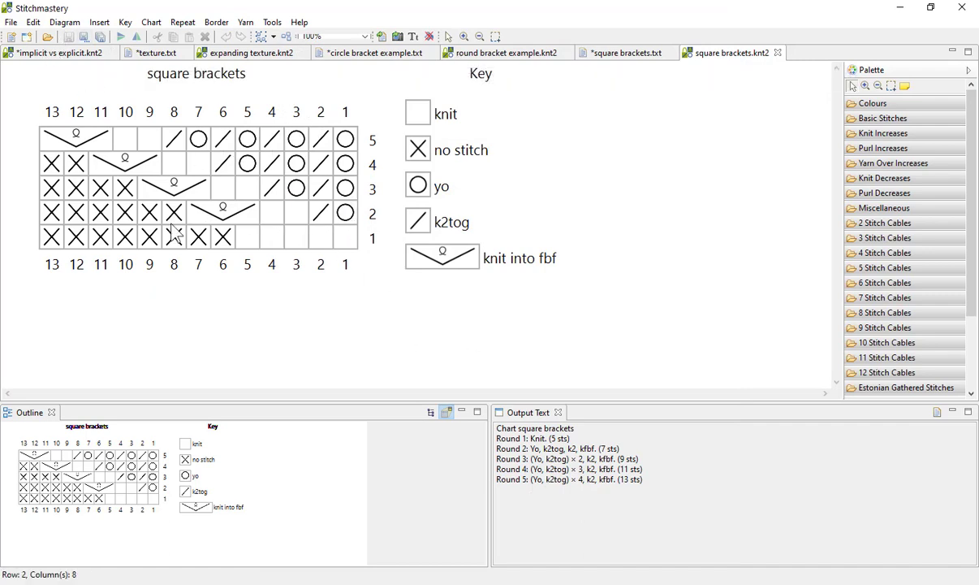
click(619, 52)
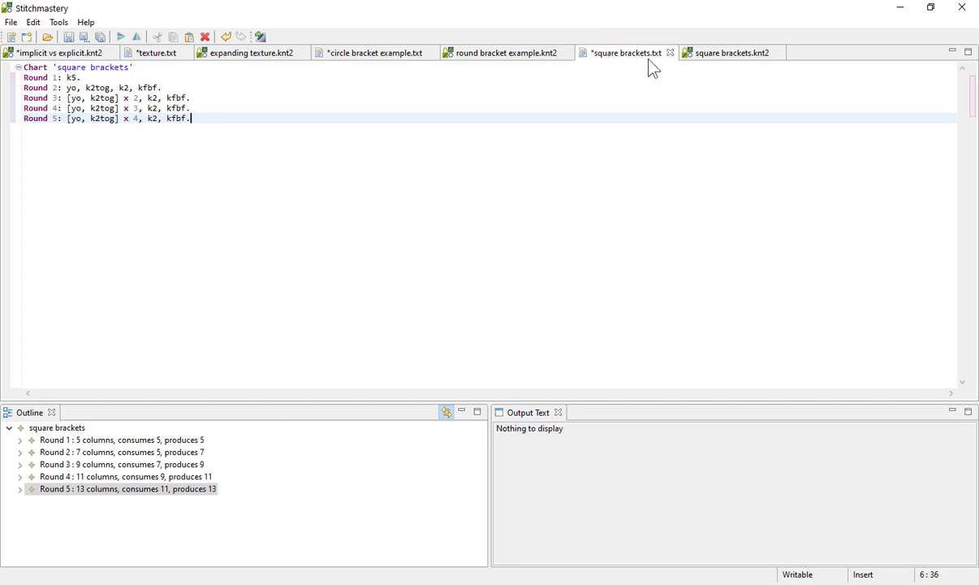
click(725, 53)
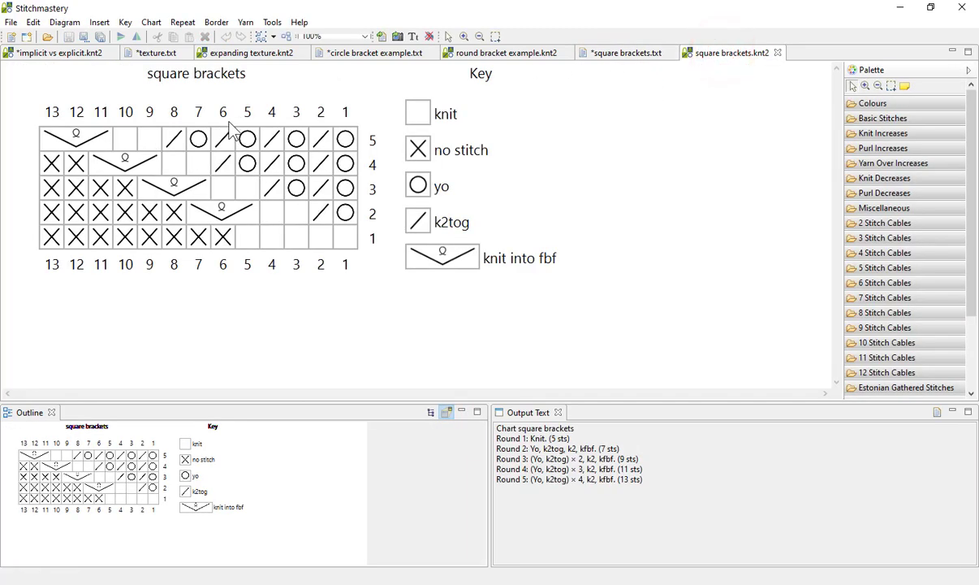